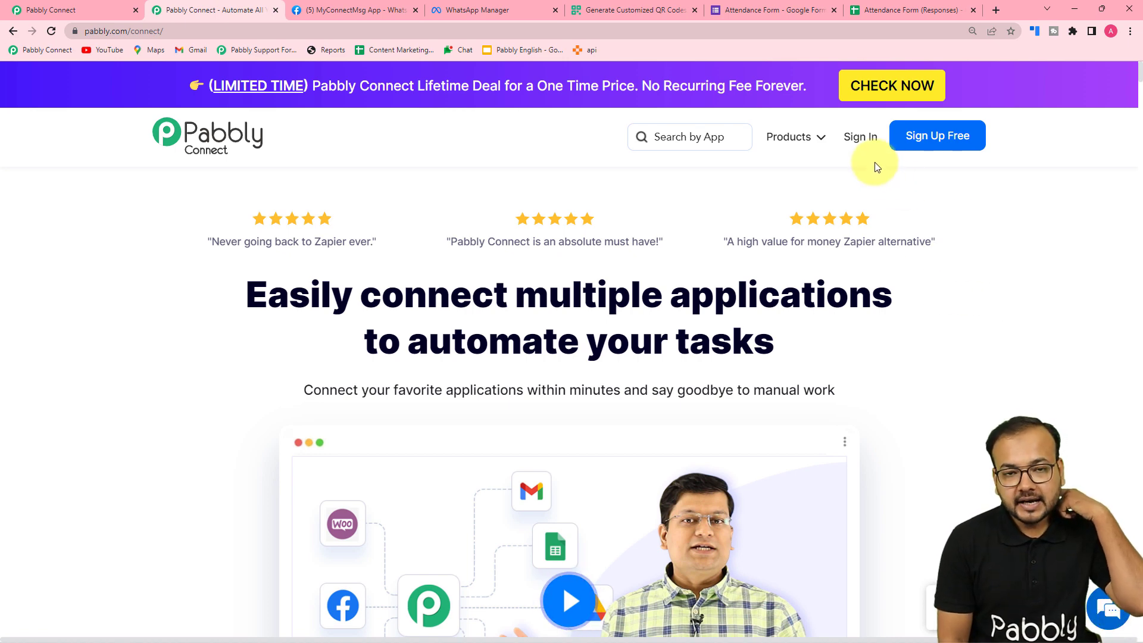
From the dashboard, create a workflow named 'Automate QR Attendance System'.
{"action": "left_click", "coordinate": [70, 13]}
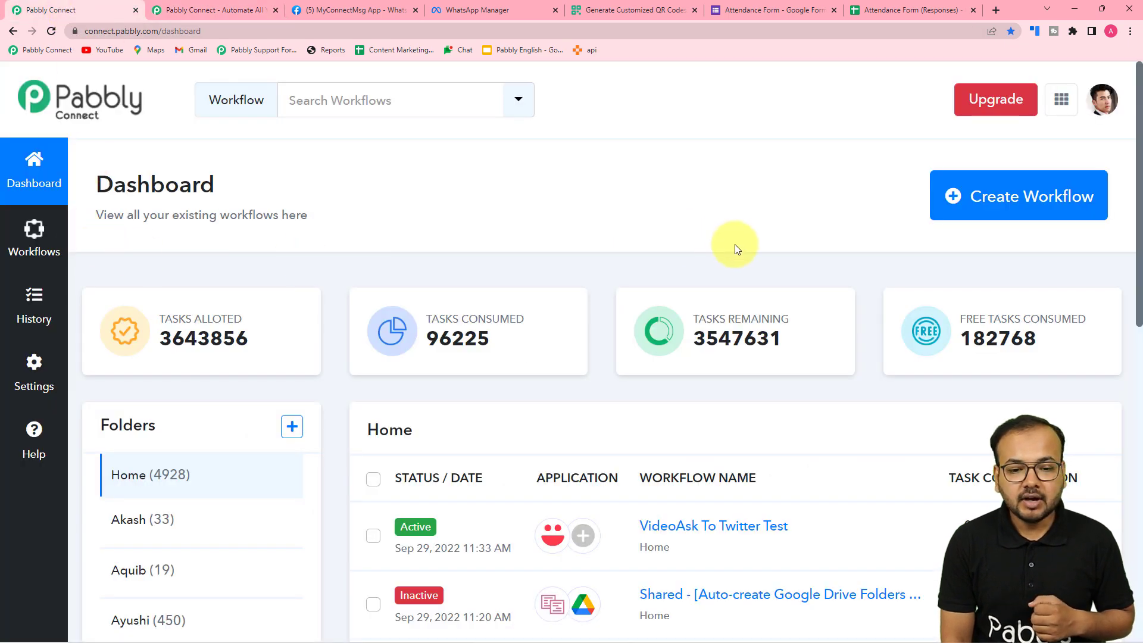
{"action": "left_click", "coordinate": [1008, 207]}
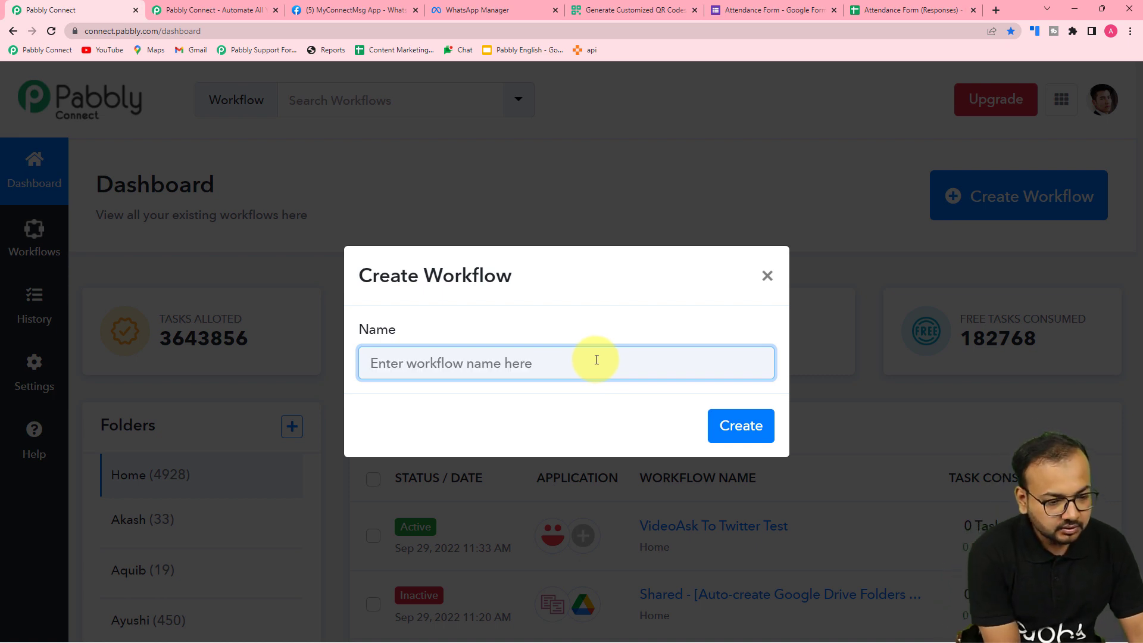
{"action": "type", "text": "Automate Q"}
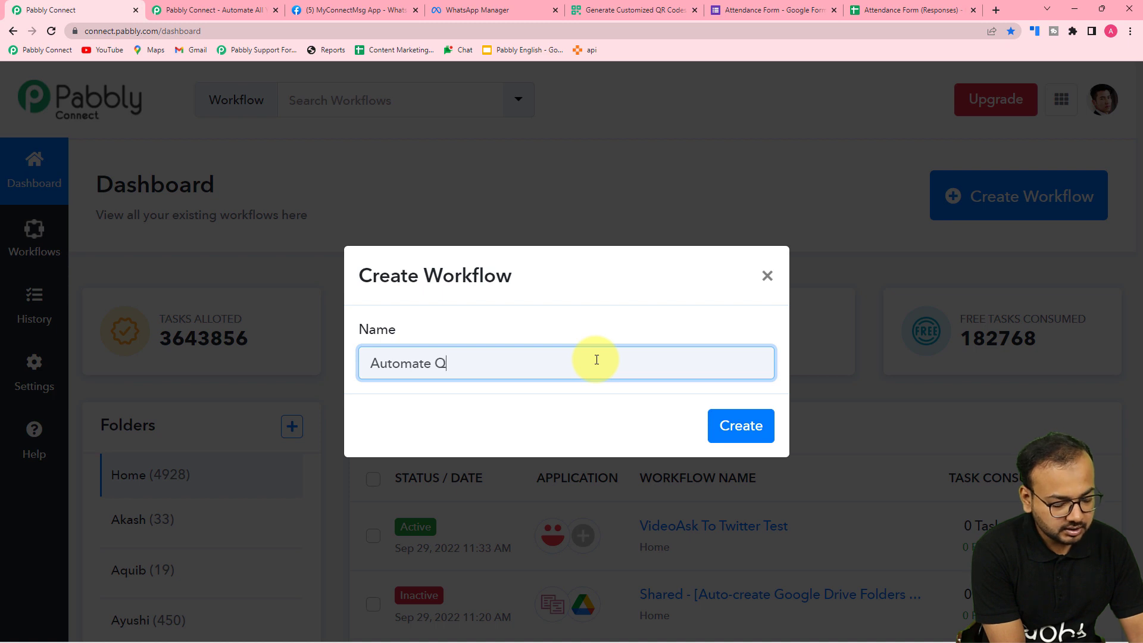
{"action": "type", "text": "R Atte"}
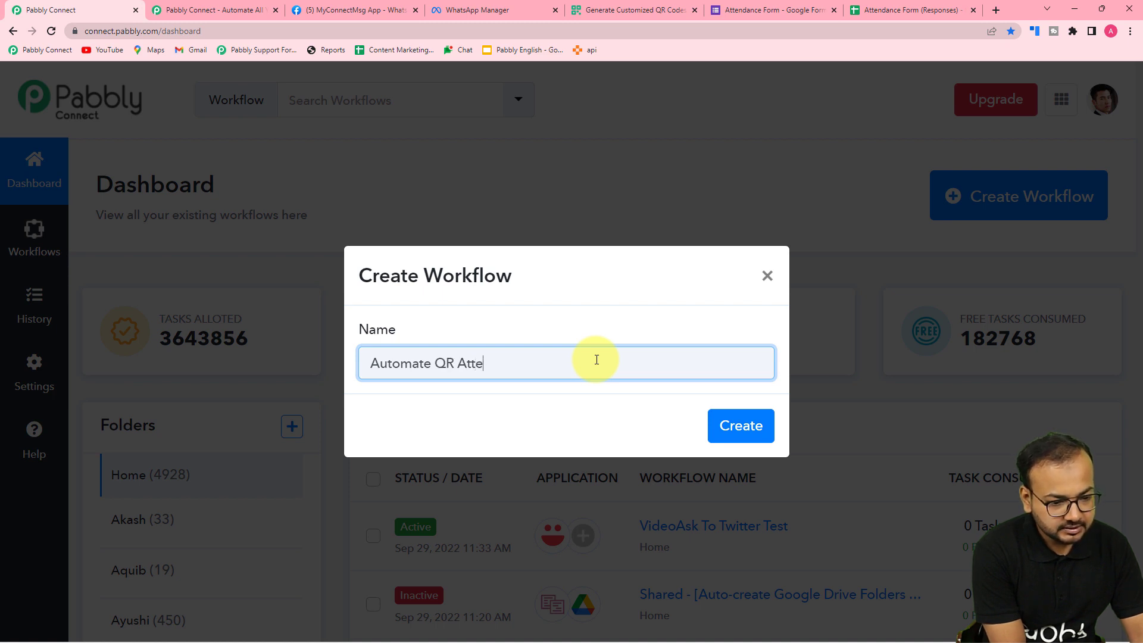
{"action": "type", "text": "ndance S"}
{"action": "key", "text": "BackSpace"}
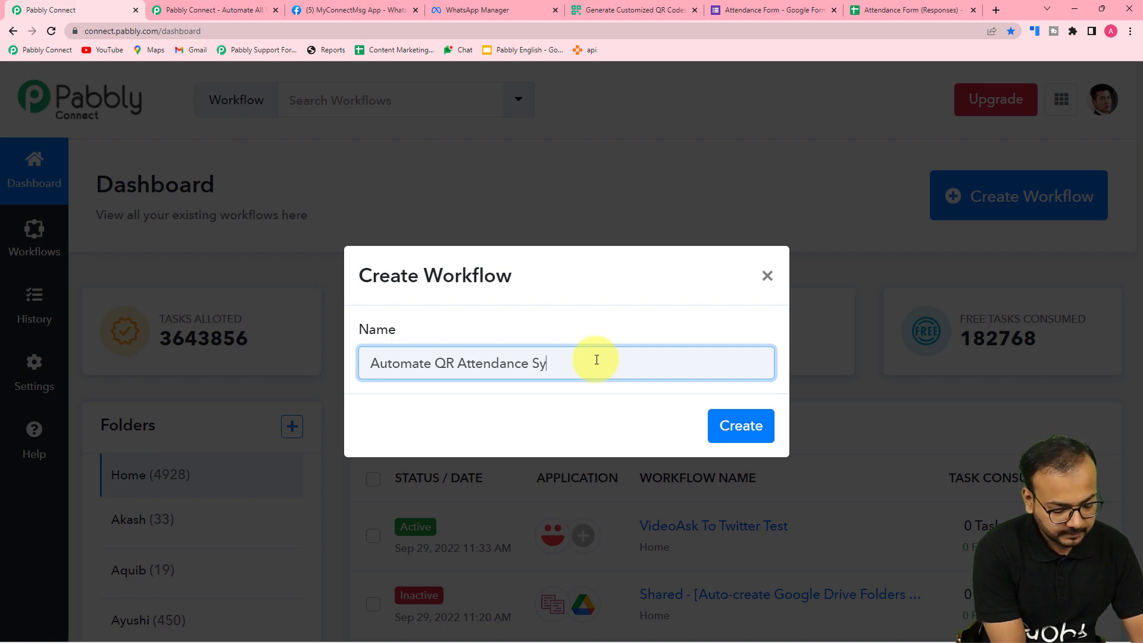
{"action": "type", "text": "em"}
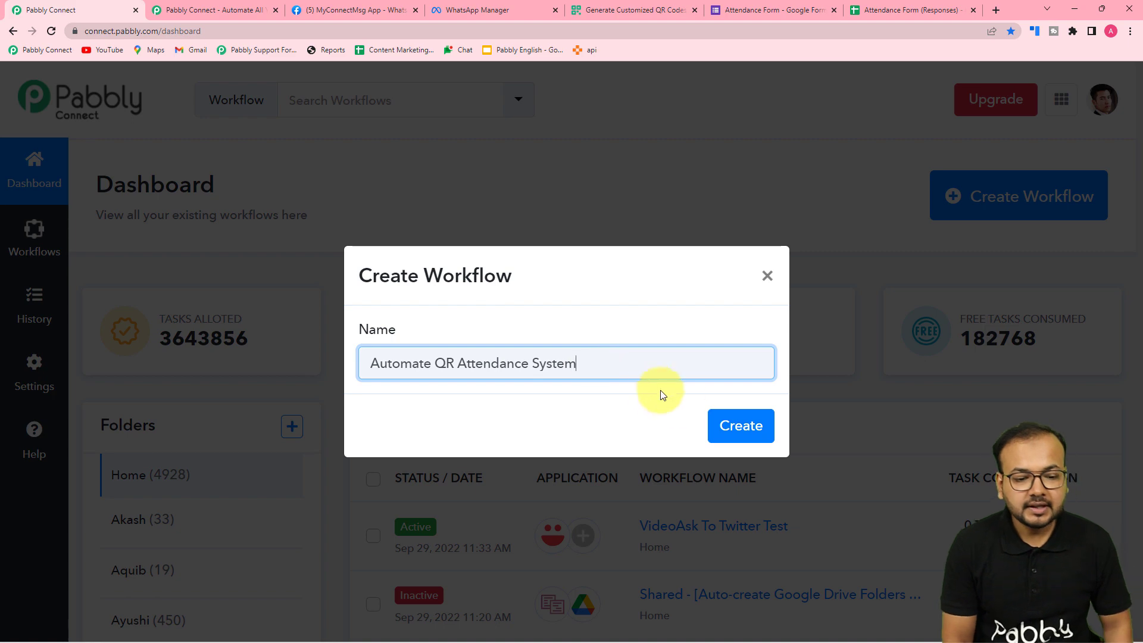
{"action": "left_click", "coordinate": [745, 427]}
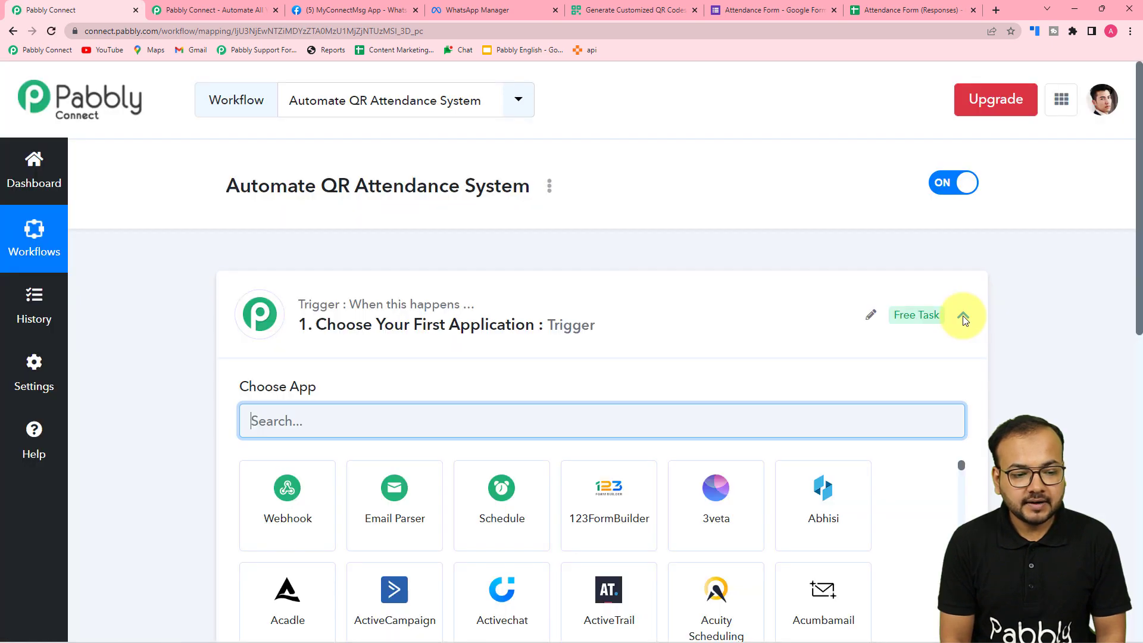
Expand the Trigger card to reveal its Choose App grid.
{"action": "left_click", "coordinate": [963, 316]}
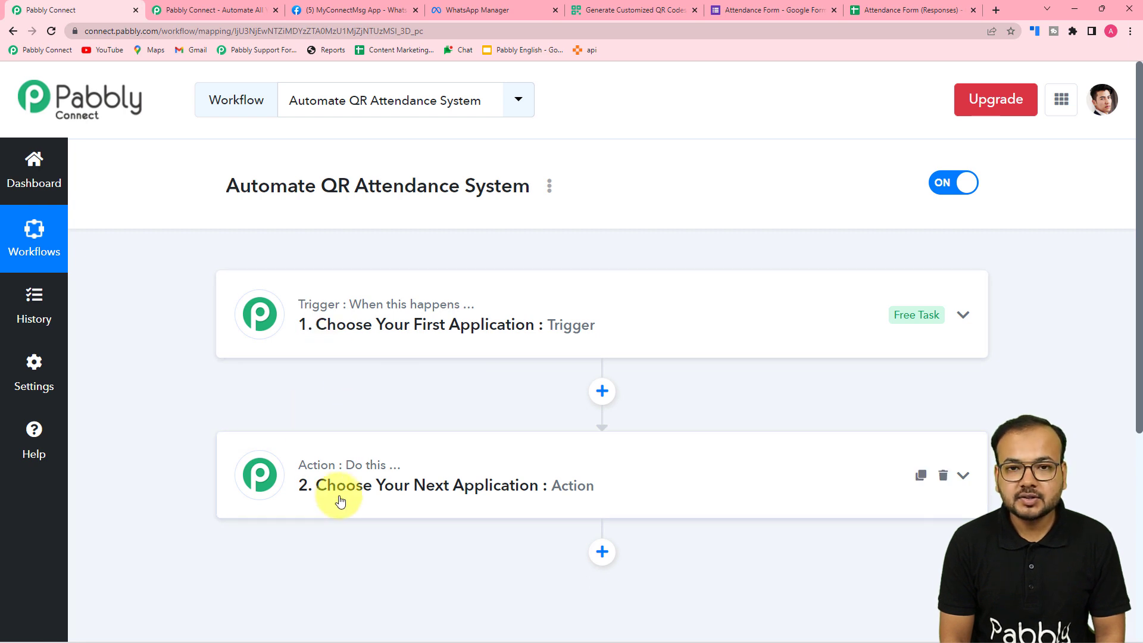
{"action": "left_click", "coordinate": [384, 335]}
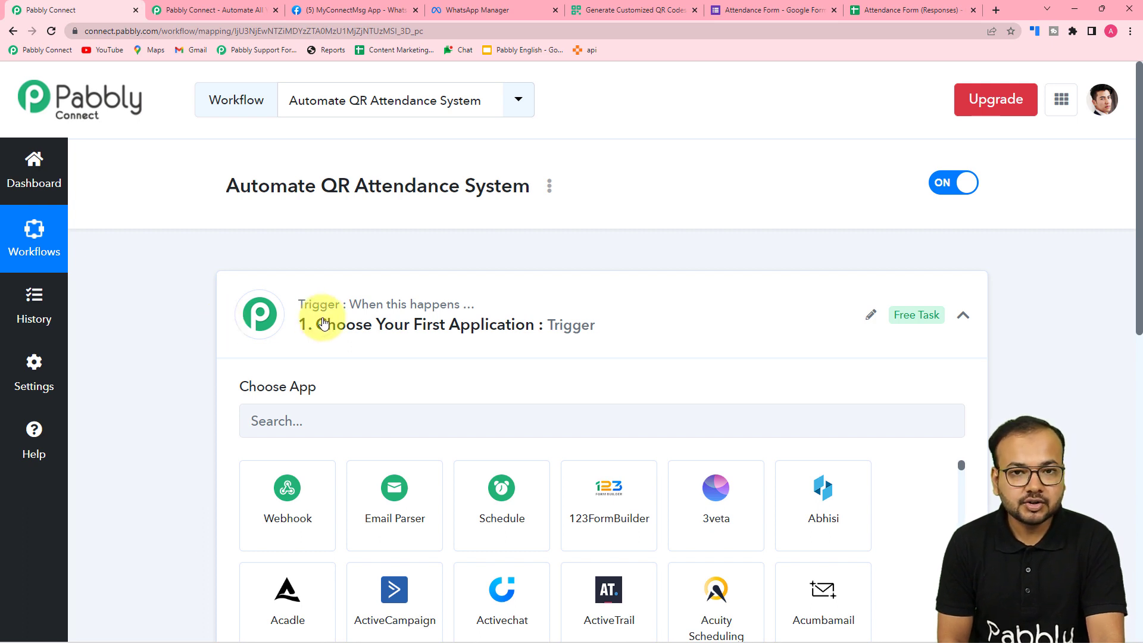
{"action": "scroll", "coordinate": [329, 322], "scroll_direction": "down", "scroll_amount": 1}
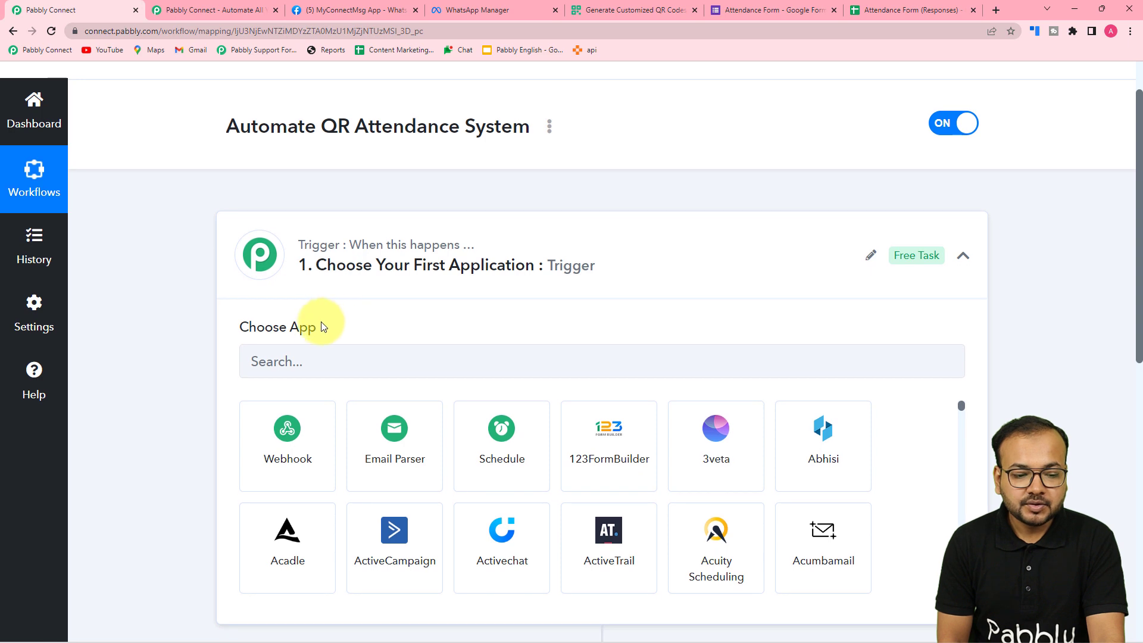
{"action": "scroll", "coordinate": [317, 324], "scroll_direction": "down", "scroll_amount": 2}
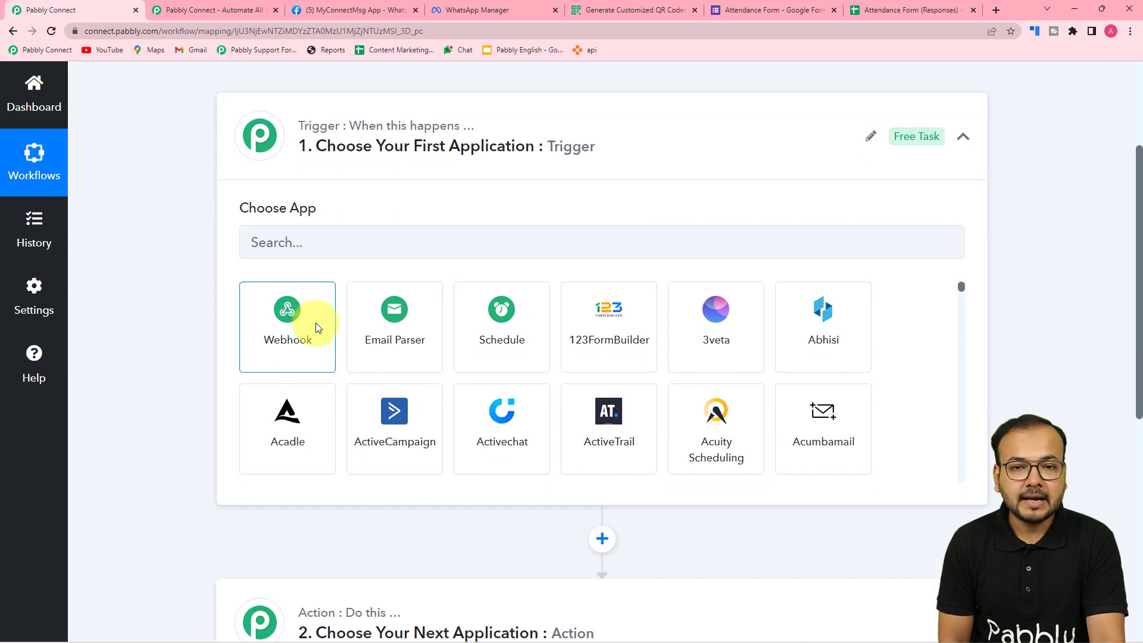
{"action": "scroll", "coordinate": [317, 325], "scroll_direction": "down", "scroll_amount": 2}
{"action": "scroll", "coordinate": [153, 365], "scroll_direction": "down", "scroll_amount": 3}
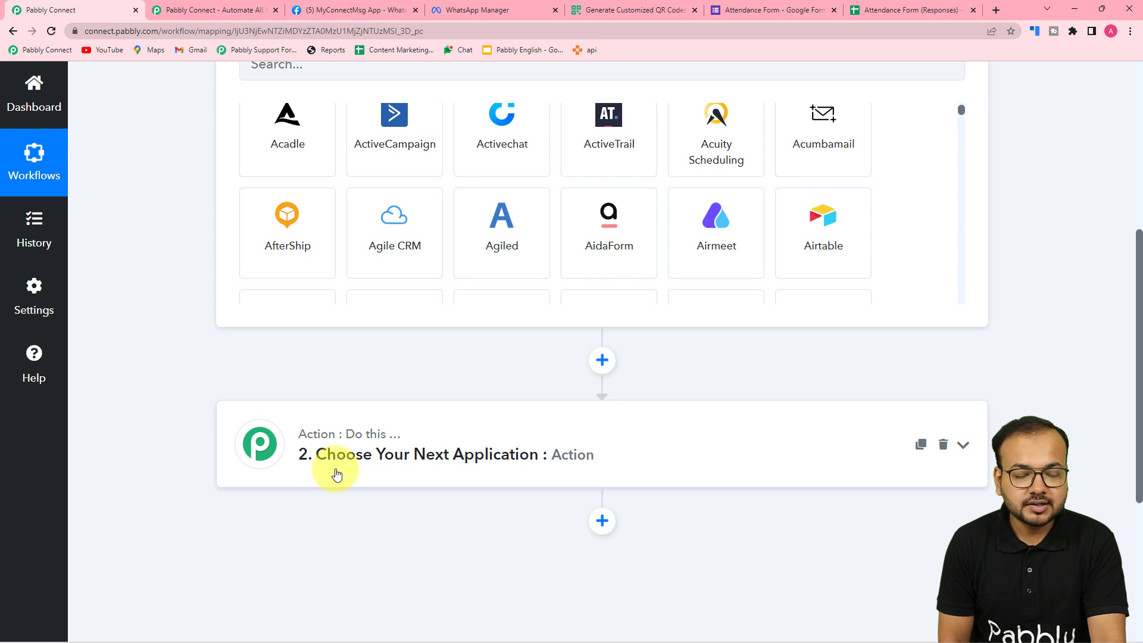
Expand the Action card and browse its Choose App grid.
{"action": "left_click", "coordinate": [381, 473]}
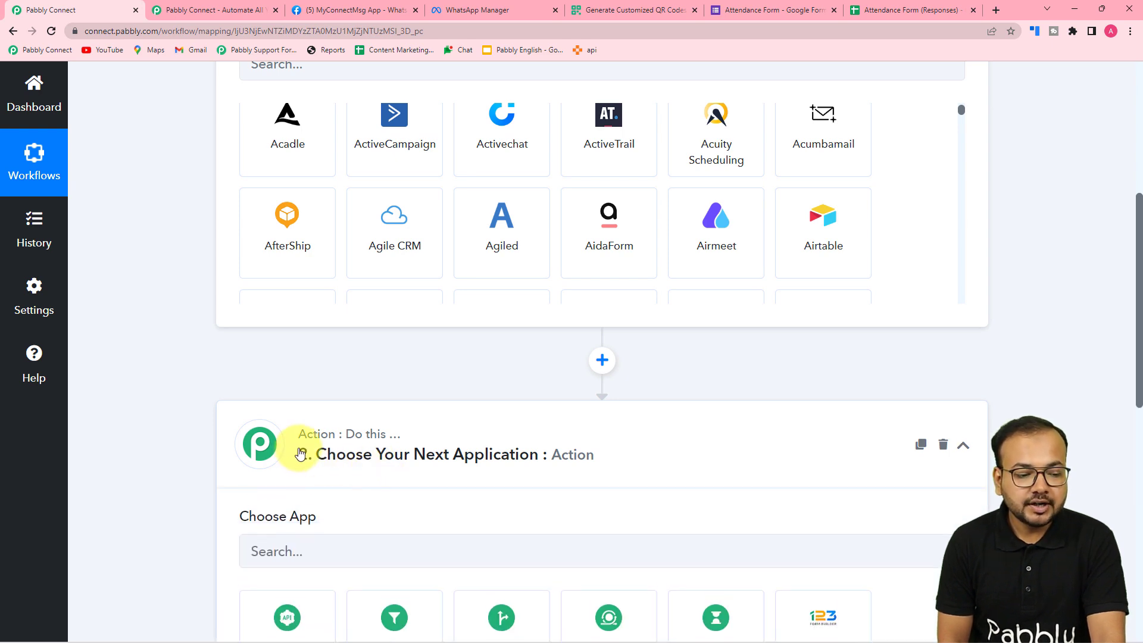
{"action": "scroll", "coordinate": [302, 439], "scroll_direction": "down", "scroll_amount": 2}
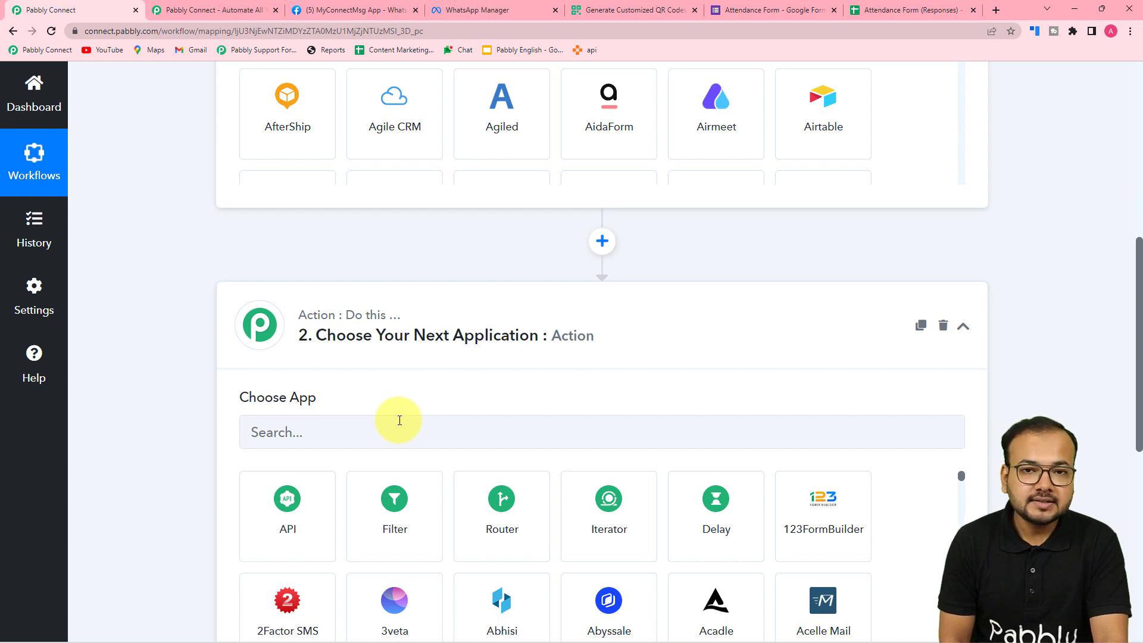
{"action": "scroll", "coordinate": [400, 420], "scroll_direction": "down", "scroll_amount": 2}
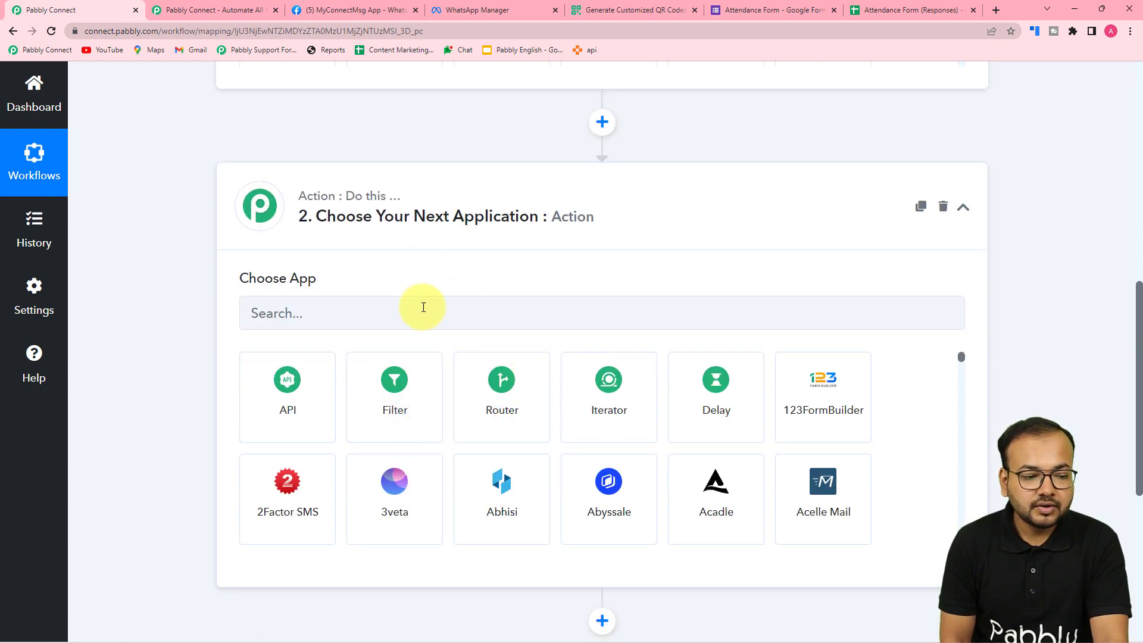
{"action": "scroll", "coordinate": [319, 377], "scroll_direction": "down", "scroll_amount": 1}
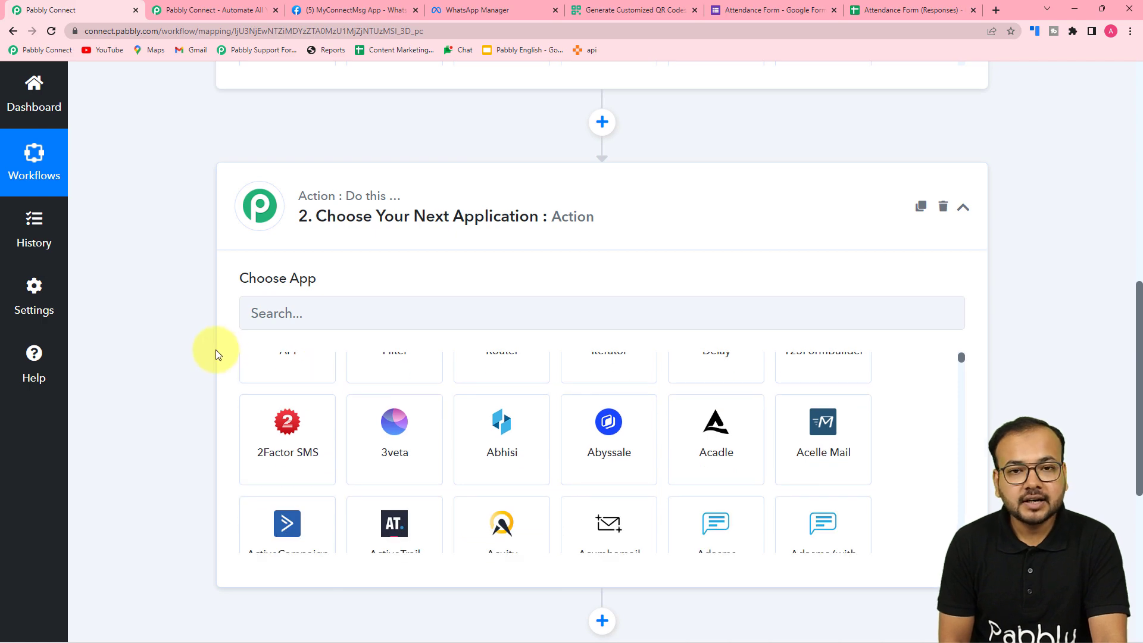
{"action": "scroll", "coordinate": [363, 357], "scroll_direction": "up", "scroll_amount": 5}
{"action": "scroll", "coordinate": [264, 325], "scroll_direction": "up", "scroll_amount": 5}
Set the trigger to Google Forms with the New Response Received event.
{"action": "left_click", "coordinate": [347, 353]}
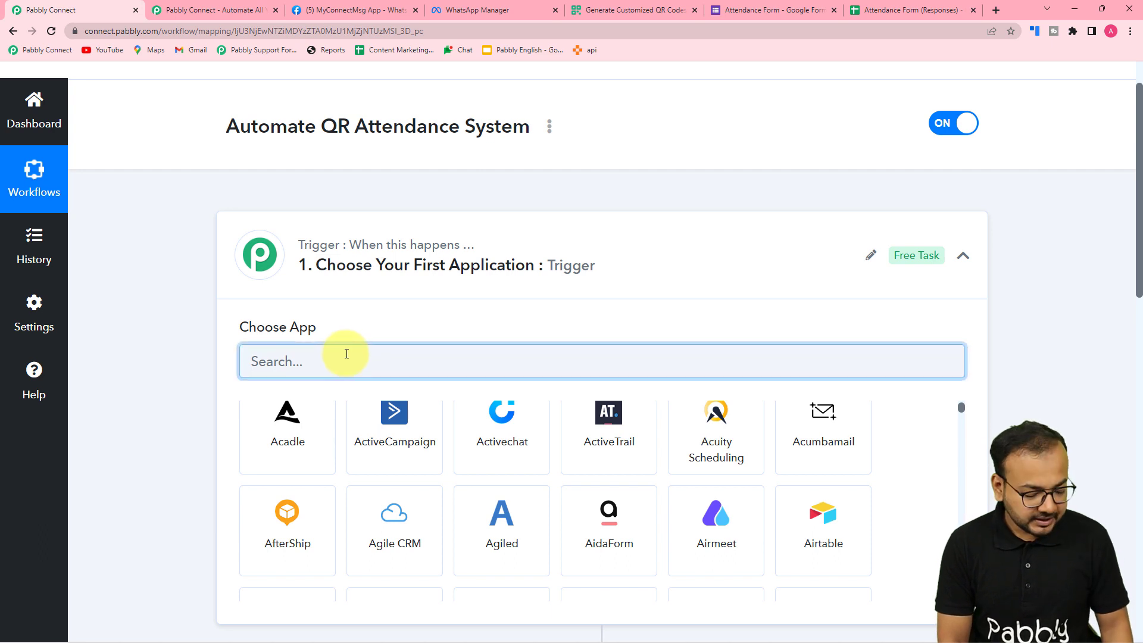
{"action": "type", "text": "goog"}
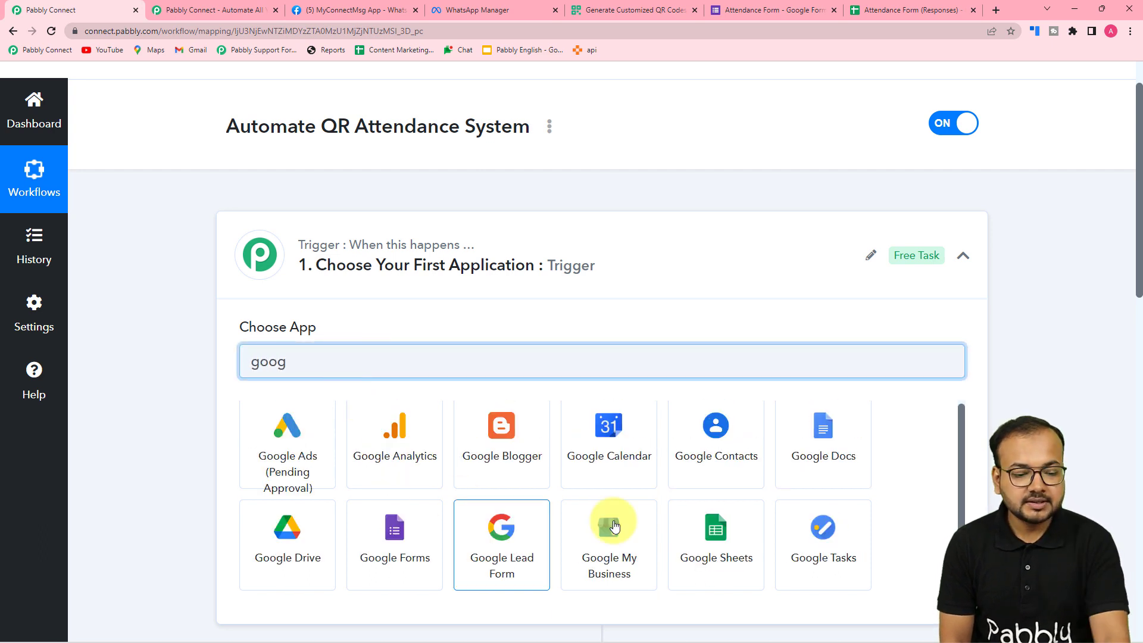
{"action": "left_click", "coordinate": [433, 544]}
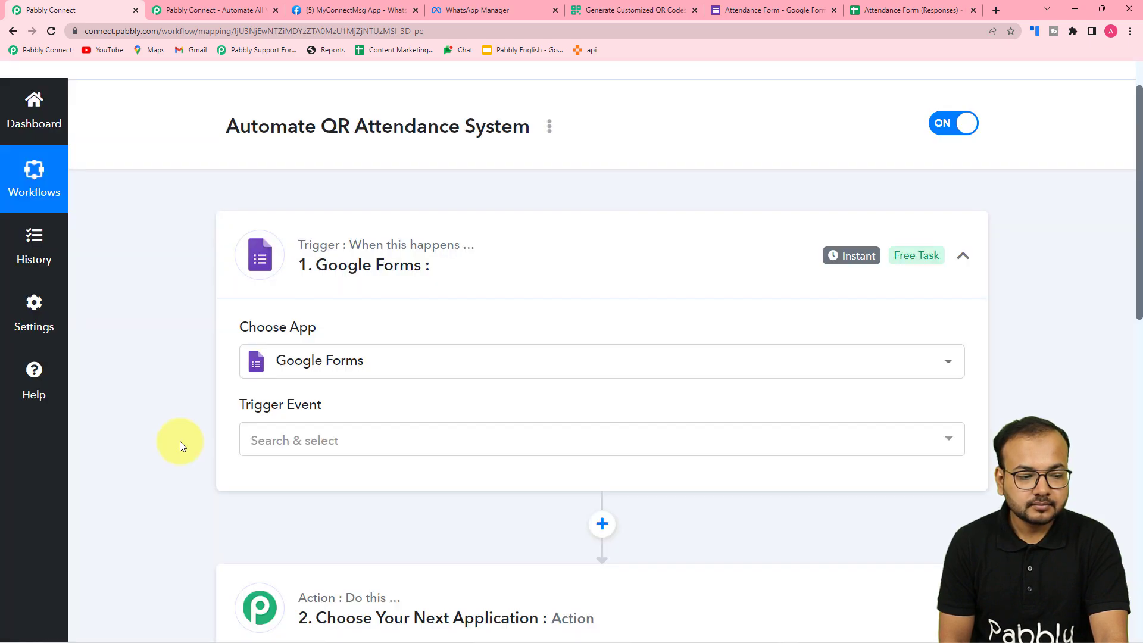
{"action": "scroll", "coordinate": [180, 441], "scroll_direction": "down", "scroll_amount": 3}
{"action": "left_click", "coordinate": [281, 267]}
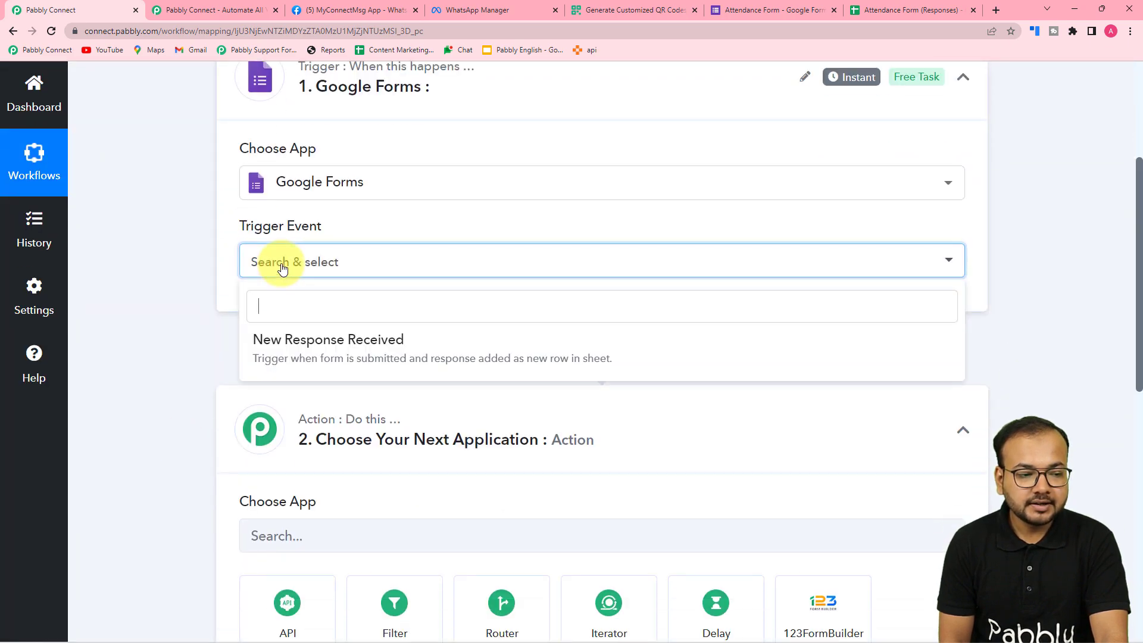
{"action": "left_click", "coordinate": [363, 357]}
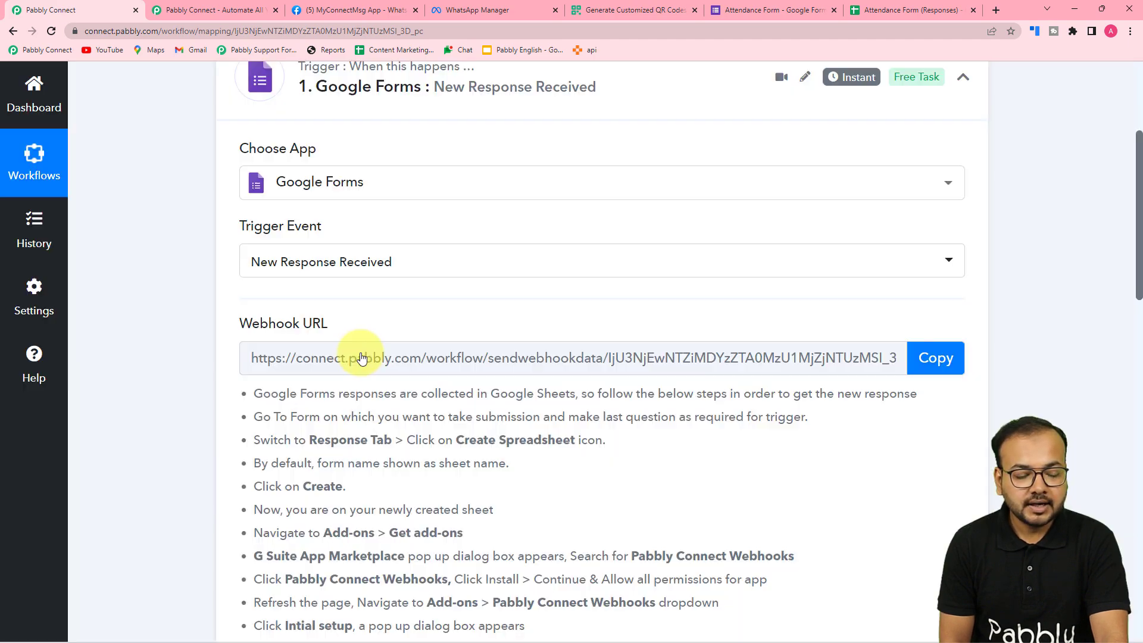
Scroll to the trigger's Webhook URL and bring up the Attendance Form responses sheet.
{"action": "scroll", "coordinate": [363, 357], "scroll_direction": "down", "scroll_amount": 1}
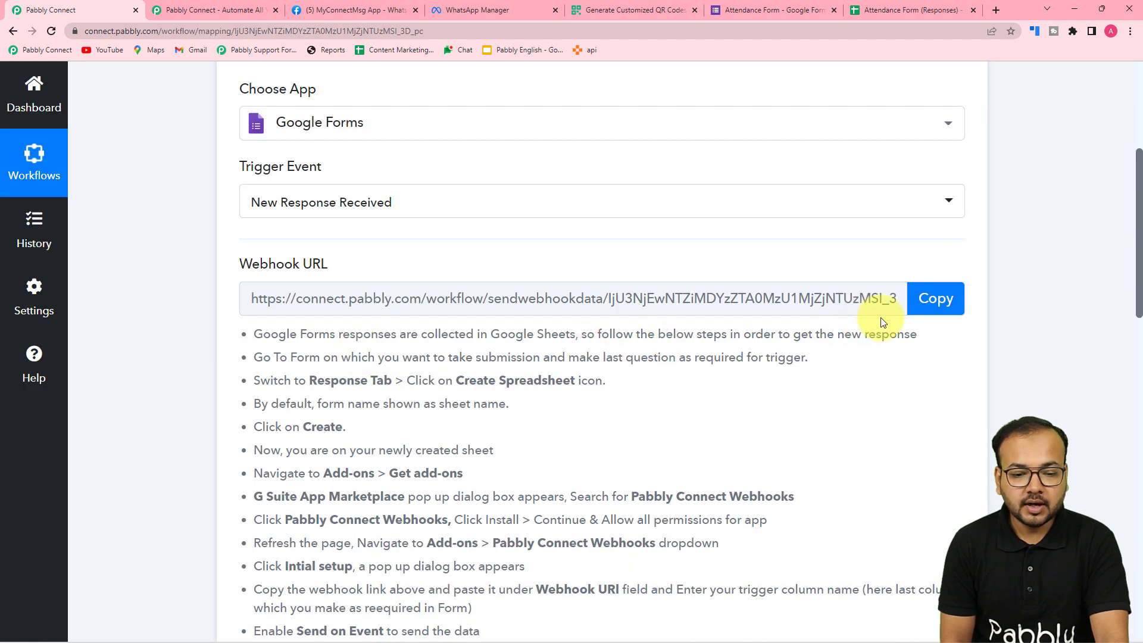
{"action": "scroll", "coordinate": [586, 355], "scroll_direction": "down", "scroll_amount": 3}
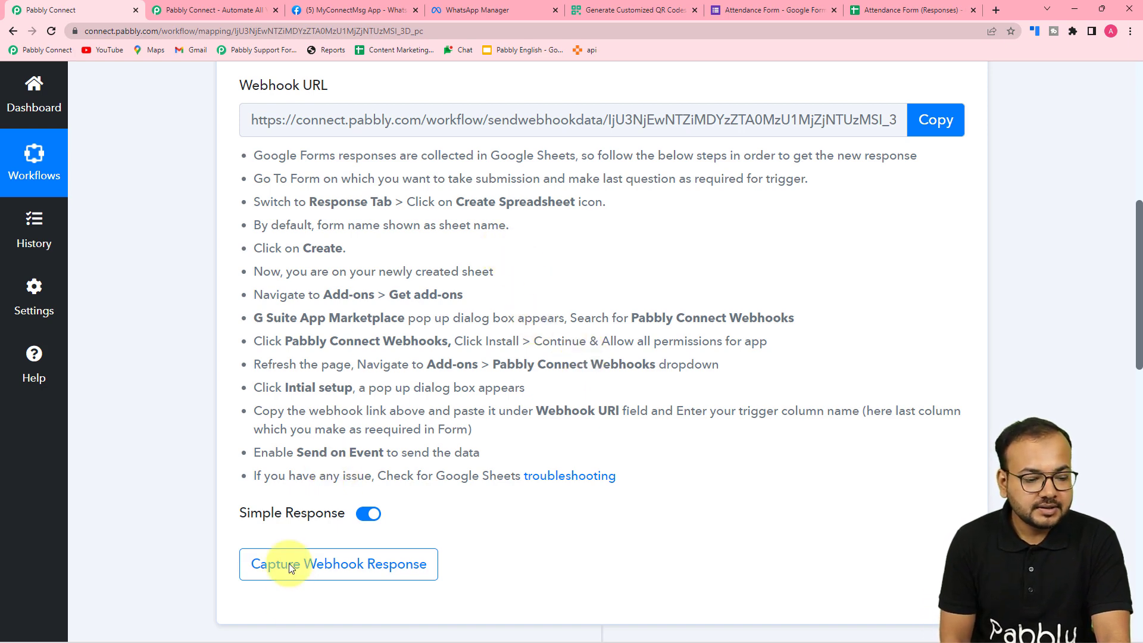
{"action": "mouse_move", "coordinate": [306, 636]}
{"action": "left_click", "coordinate": [348, 597]}
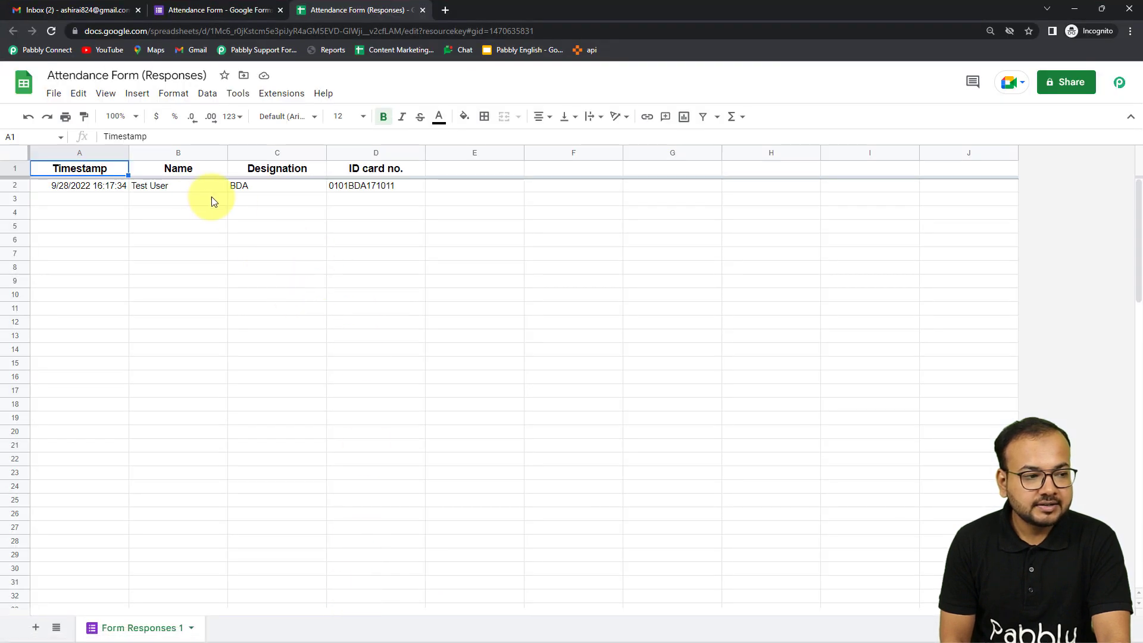
Close Gmail, review the Attendance Form's questions, and return to the Attendance Form (Responses) sheet.
{"action": "left_click", "coordinate": [128, 10]}
{"action": "left_click", "coordinate": [138, 11]}
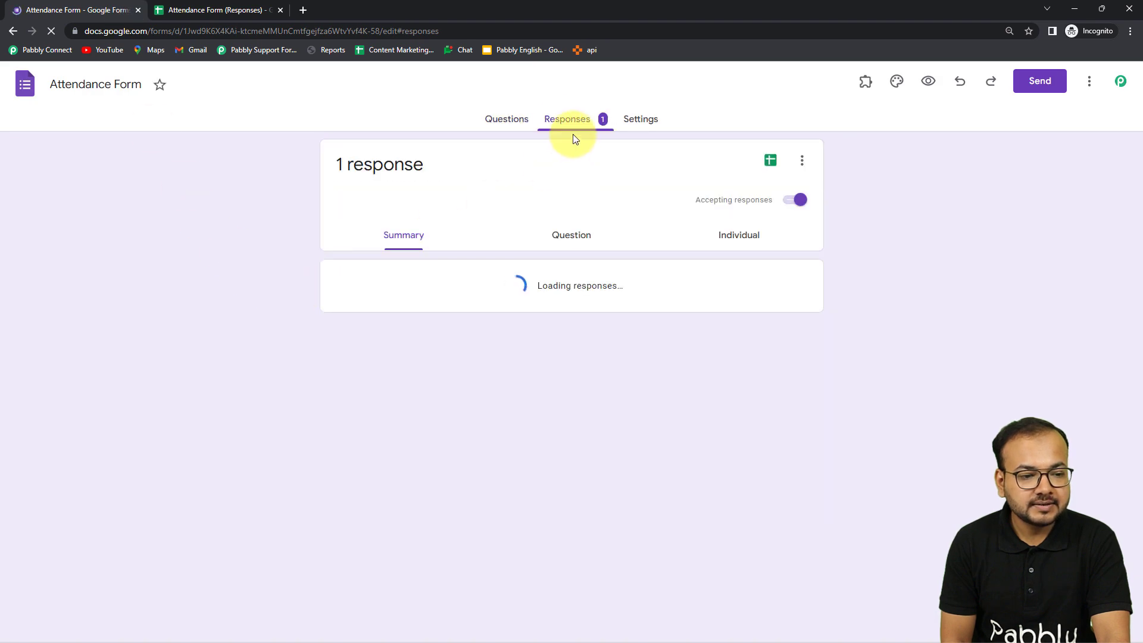
{"action": "left_click", "coordinate": [499, 123]}
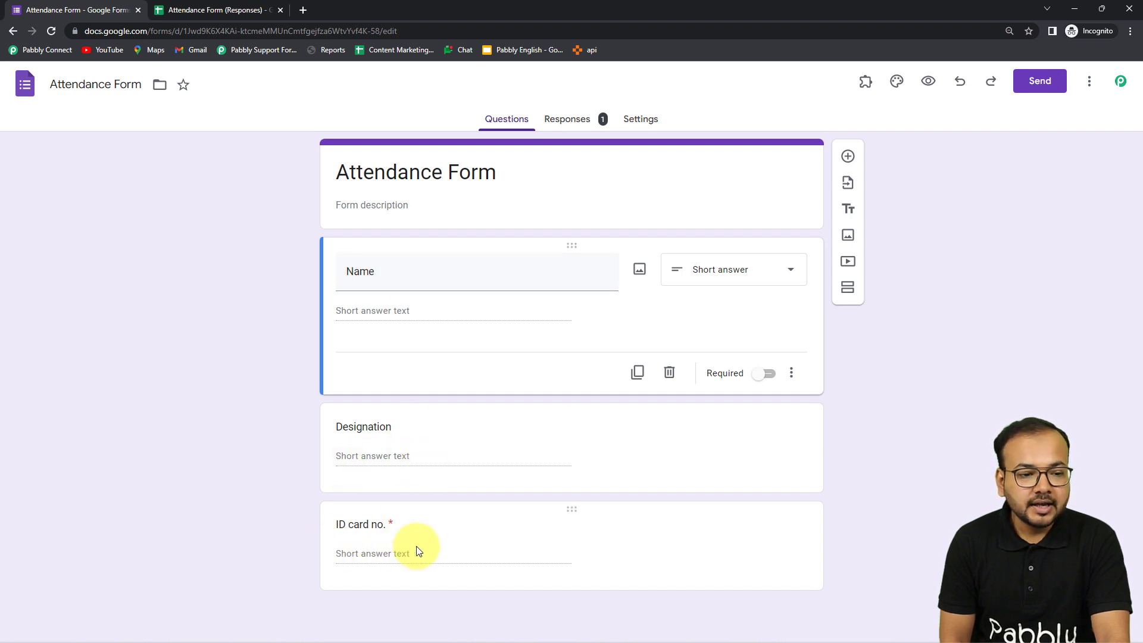
{"action": "left_click", "coordinate": [196, 10]}
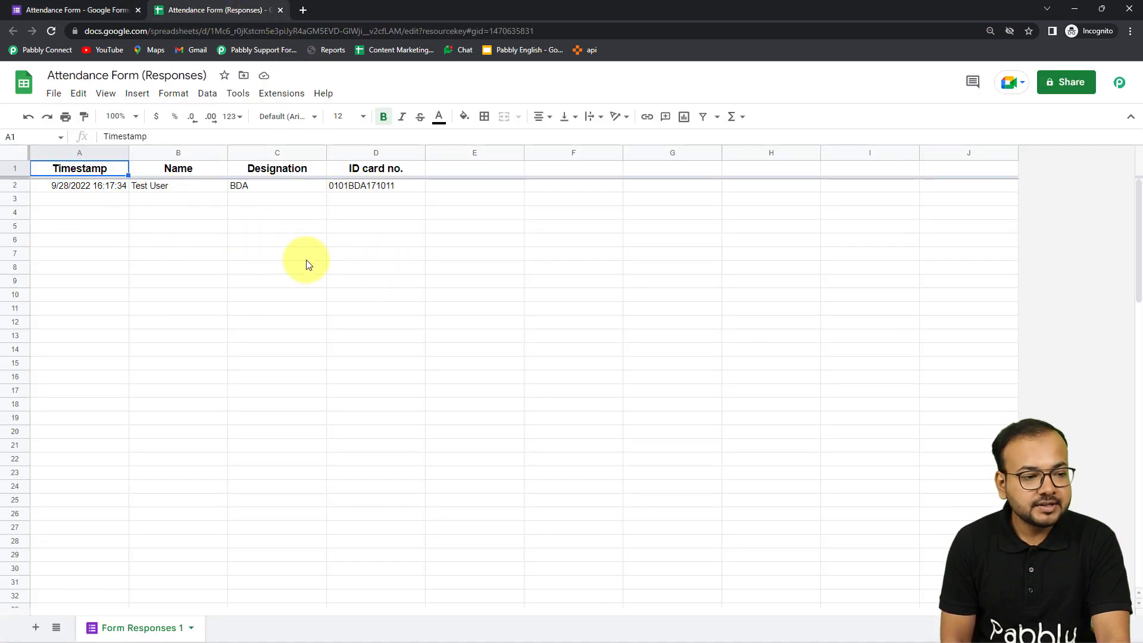
{"action": "left_click", "coordinate": [284, 94]}
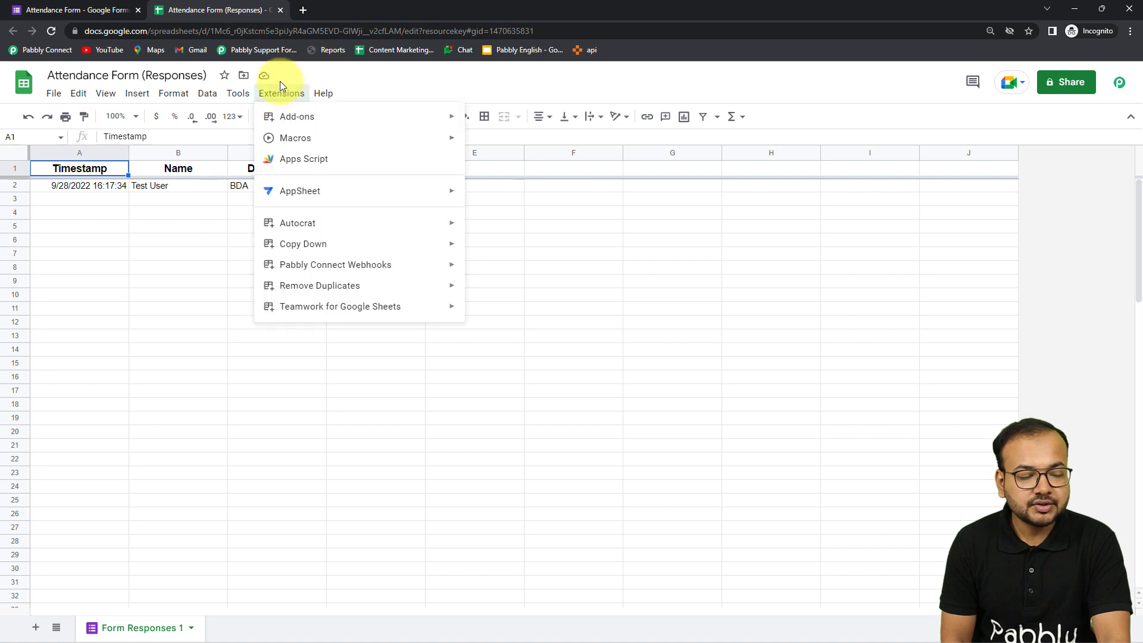
{"action": "mouse_move", "coordinate": [266, 117]}
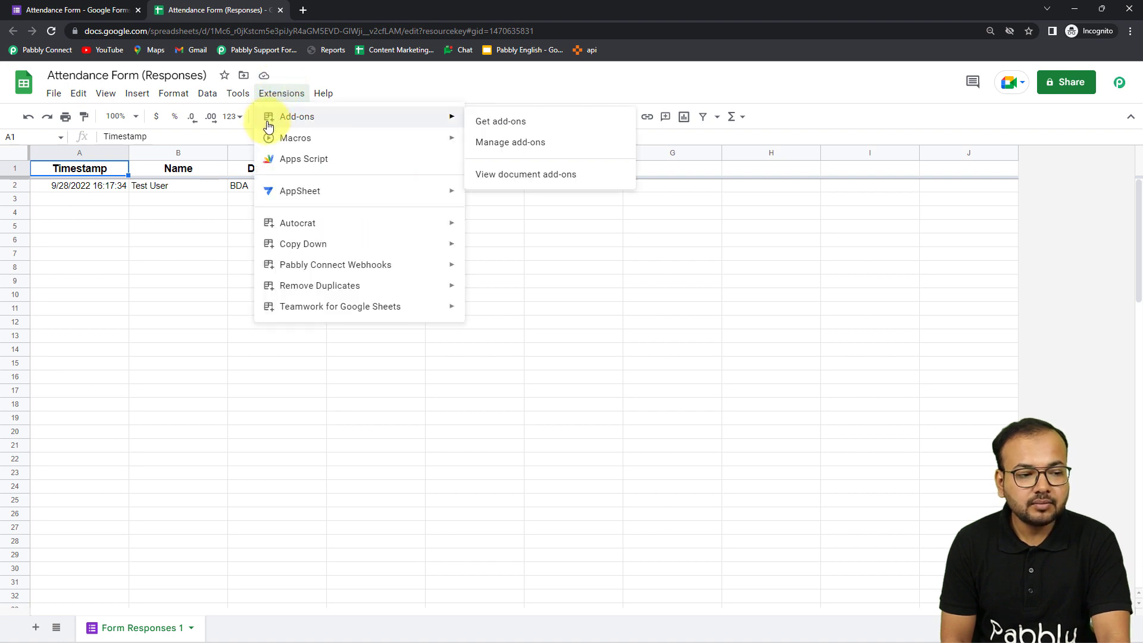
{"action": "left_click", "coordinate": [539, 124]}
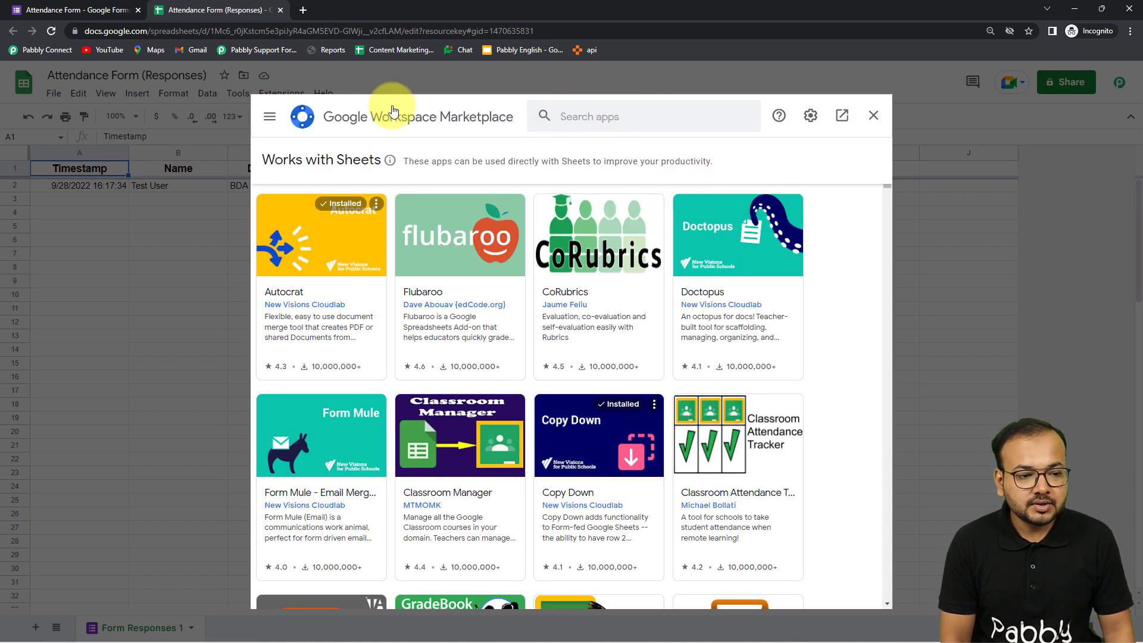
{"action": "left_click", "coordinate": [594, 115]}
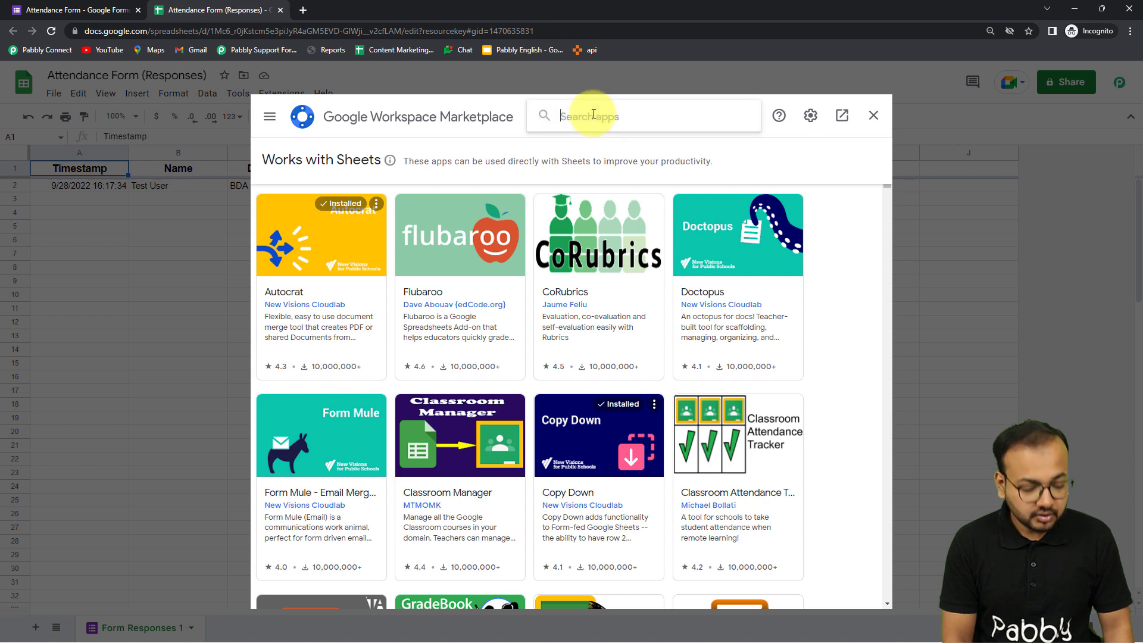
{"action": "type", "text": "p"}
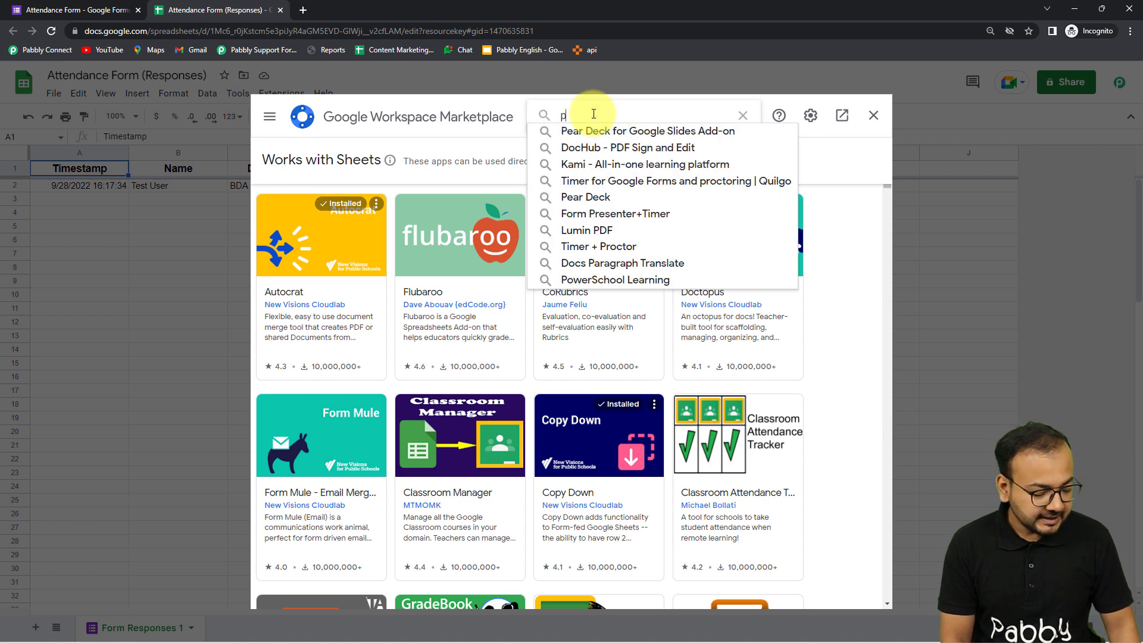
{"action": "type", "text": "abb"}
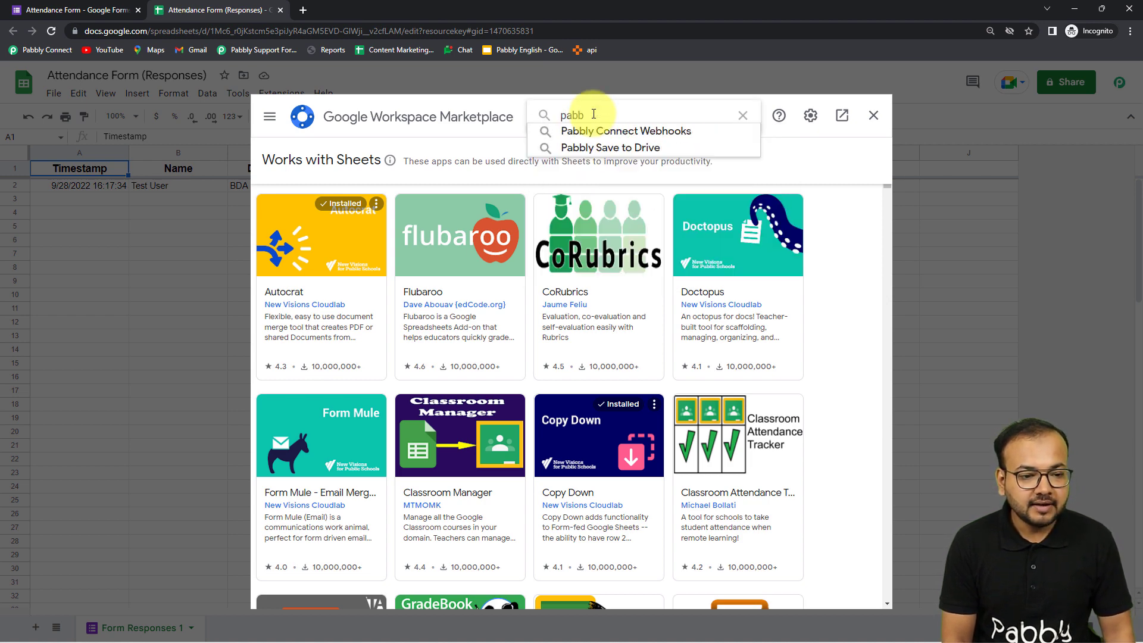
{"action": "left_click", "coordinate": [633, 131]}
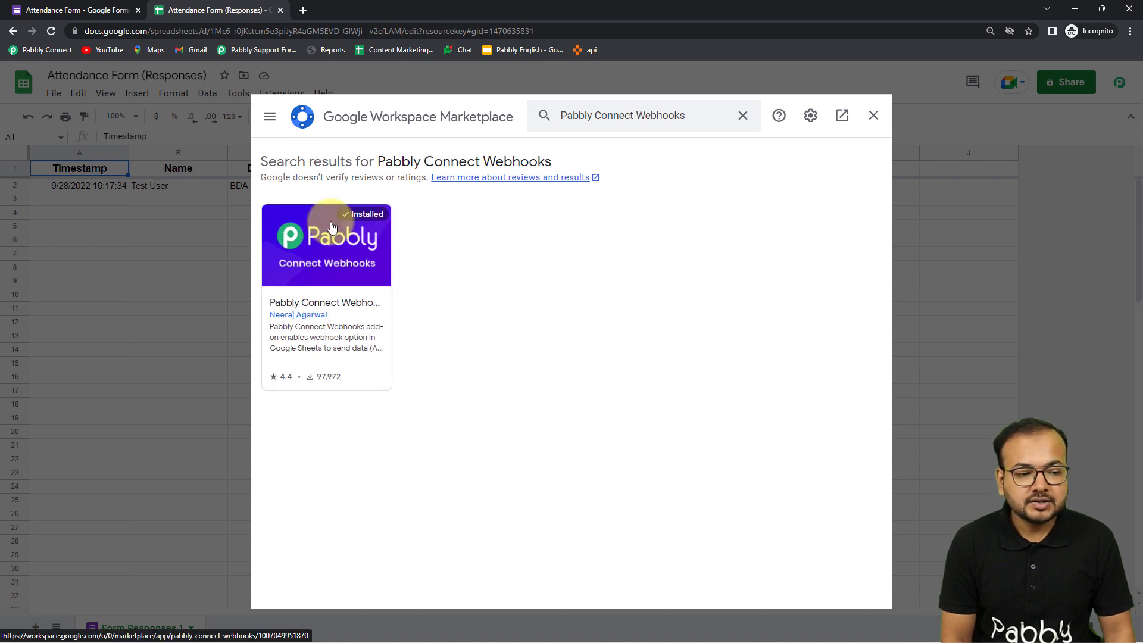
{"action": "left_click", "coordinate": [873, 115]}
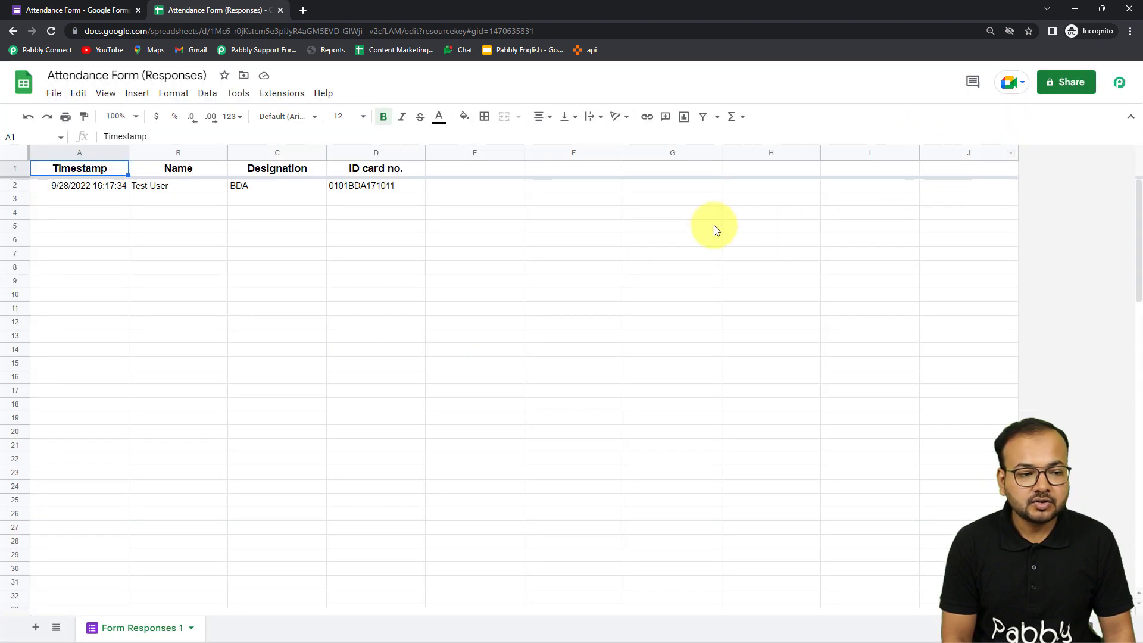